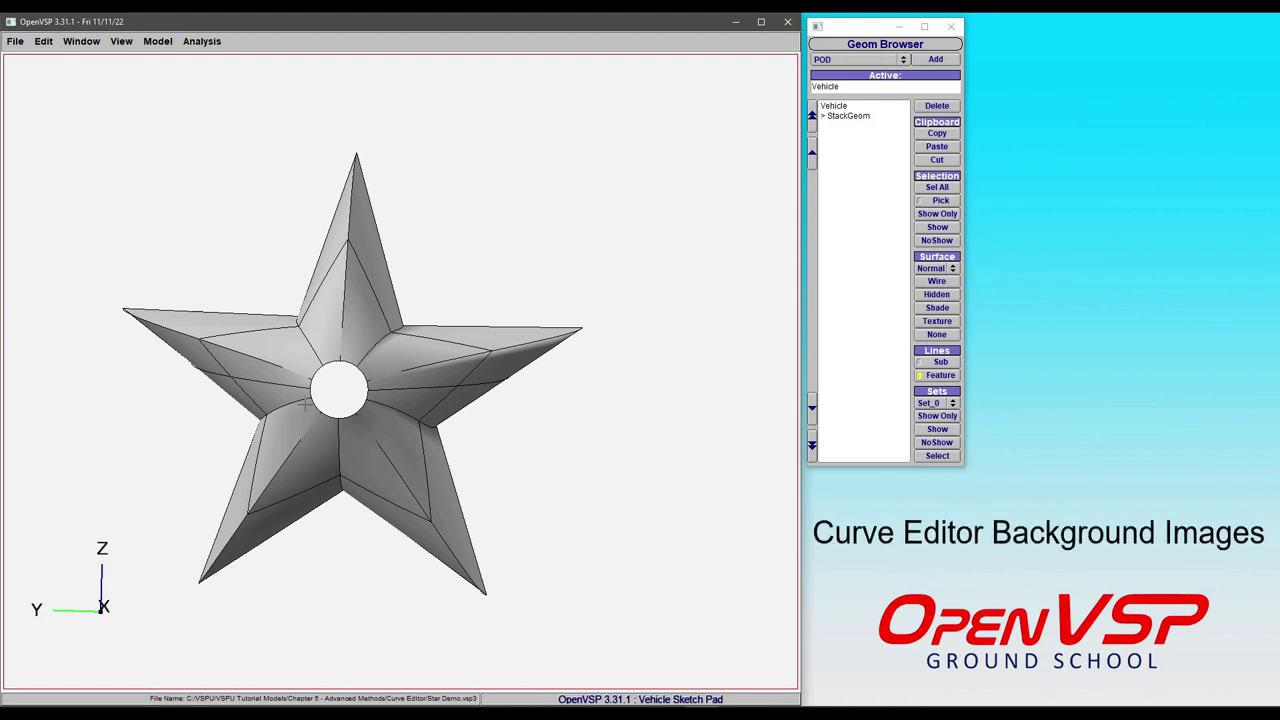
Open the Edit Curve window for StackGeom's star cross-section and select control point 7
right_drag(304, 403, 314, 387)
click(870, 116)
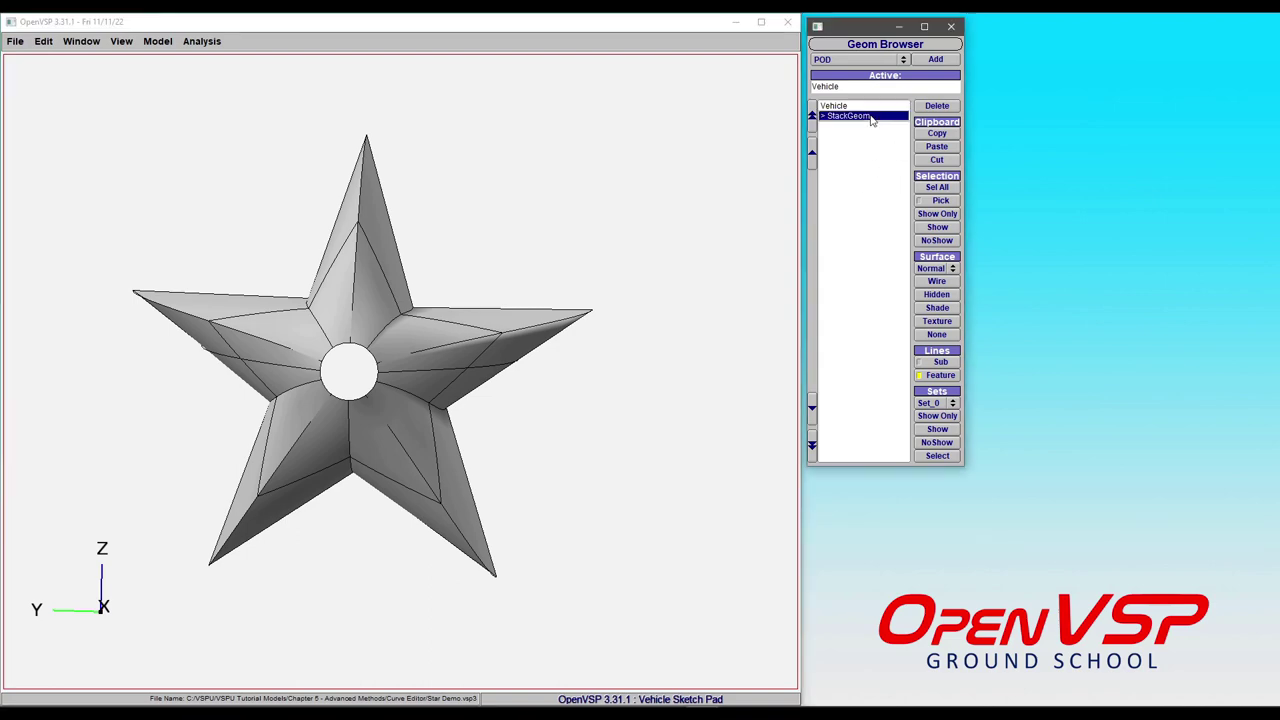
click(1218, 252)
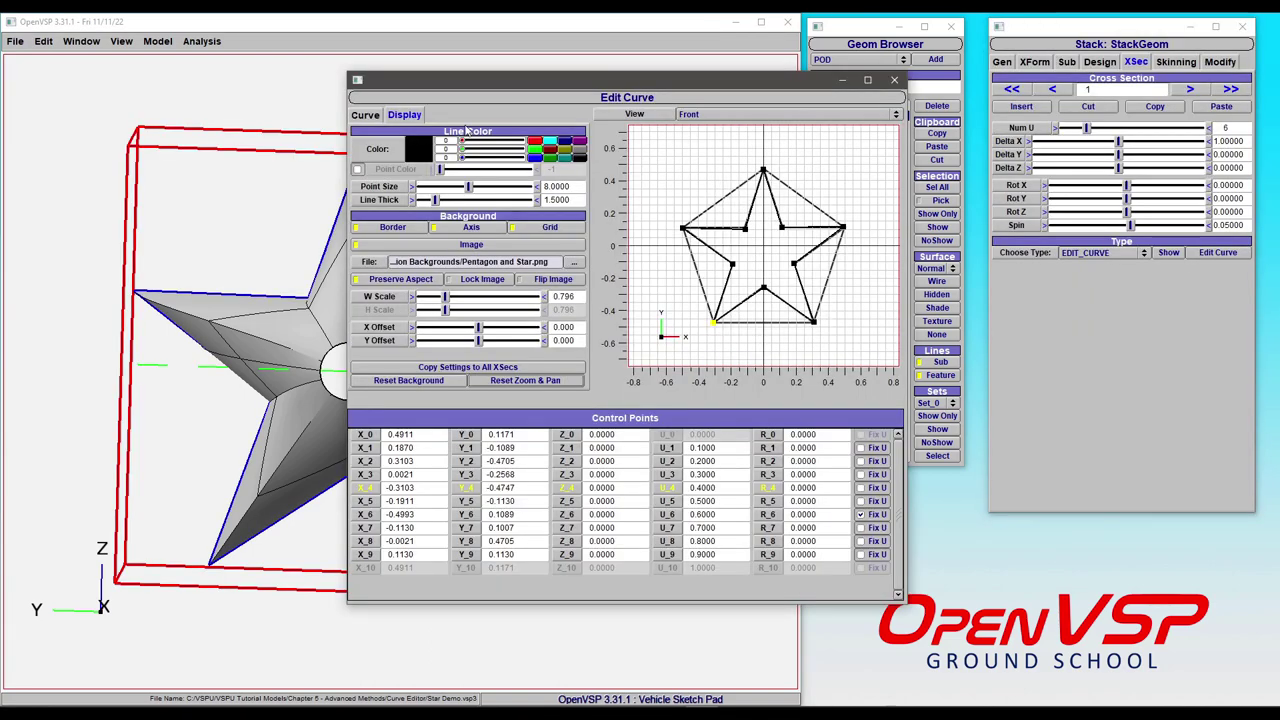
drag(508, 88, 703, 45)
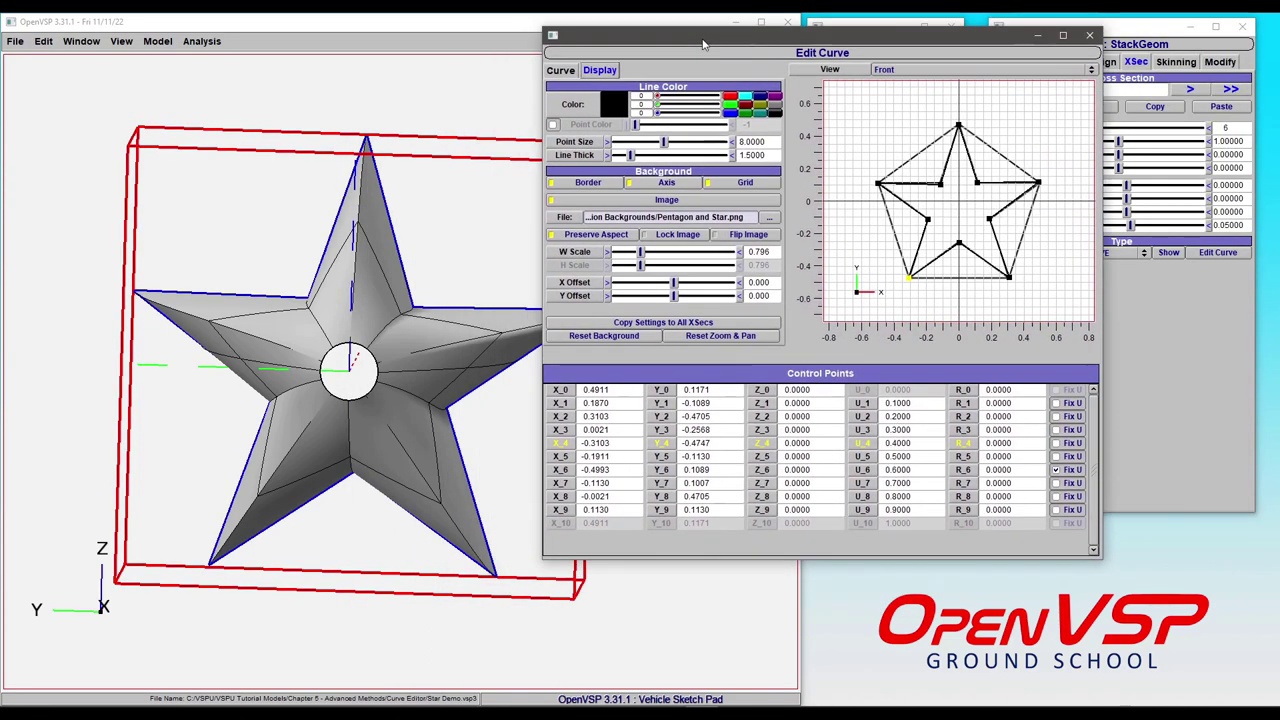
click(561, 71)
click(939, 184)
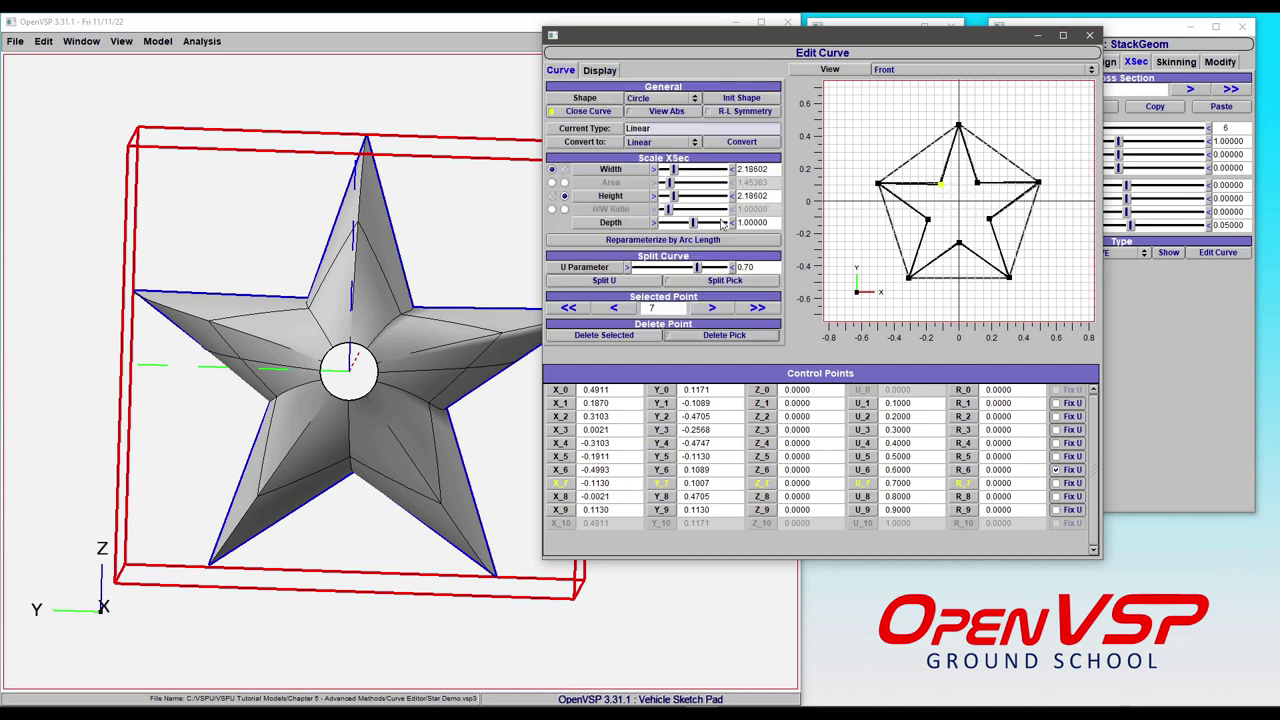
Load Pentagon and Star.png from Section Backgrounds as the curve's background image
click(592, 76)
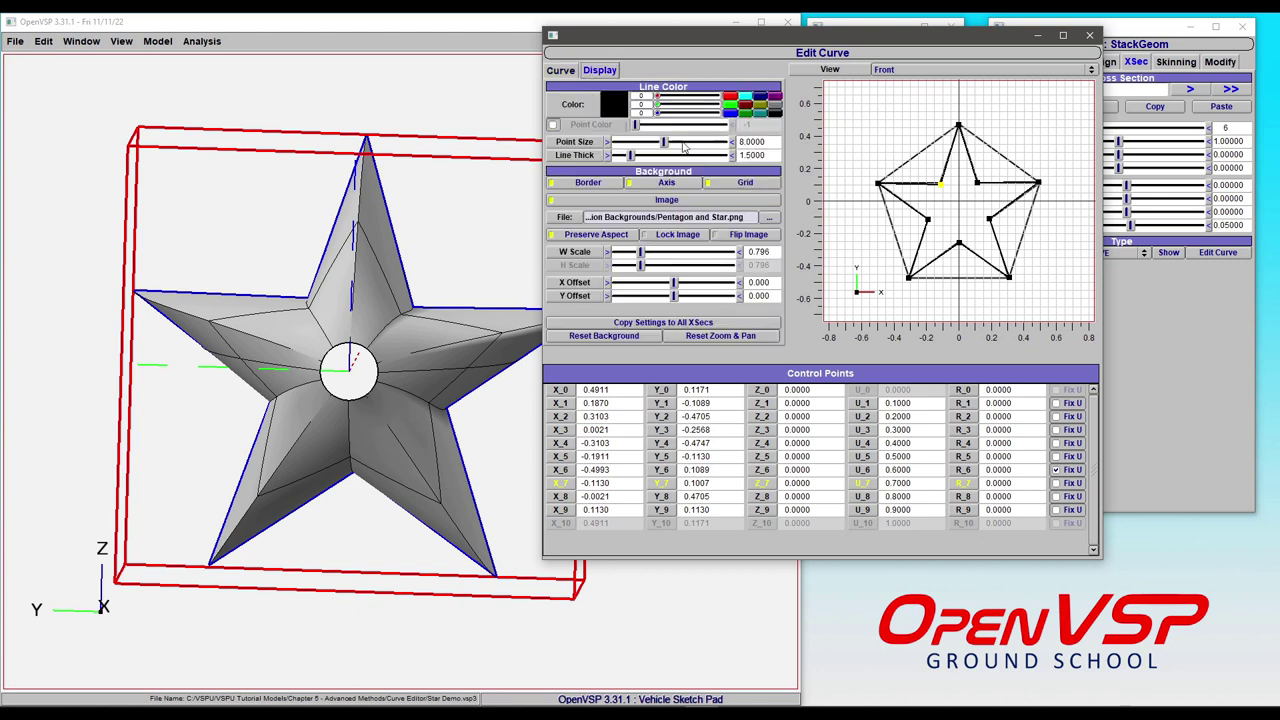
click(769, 218)
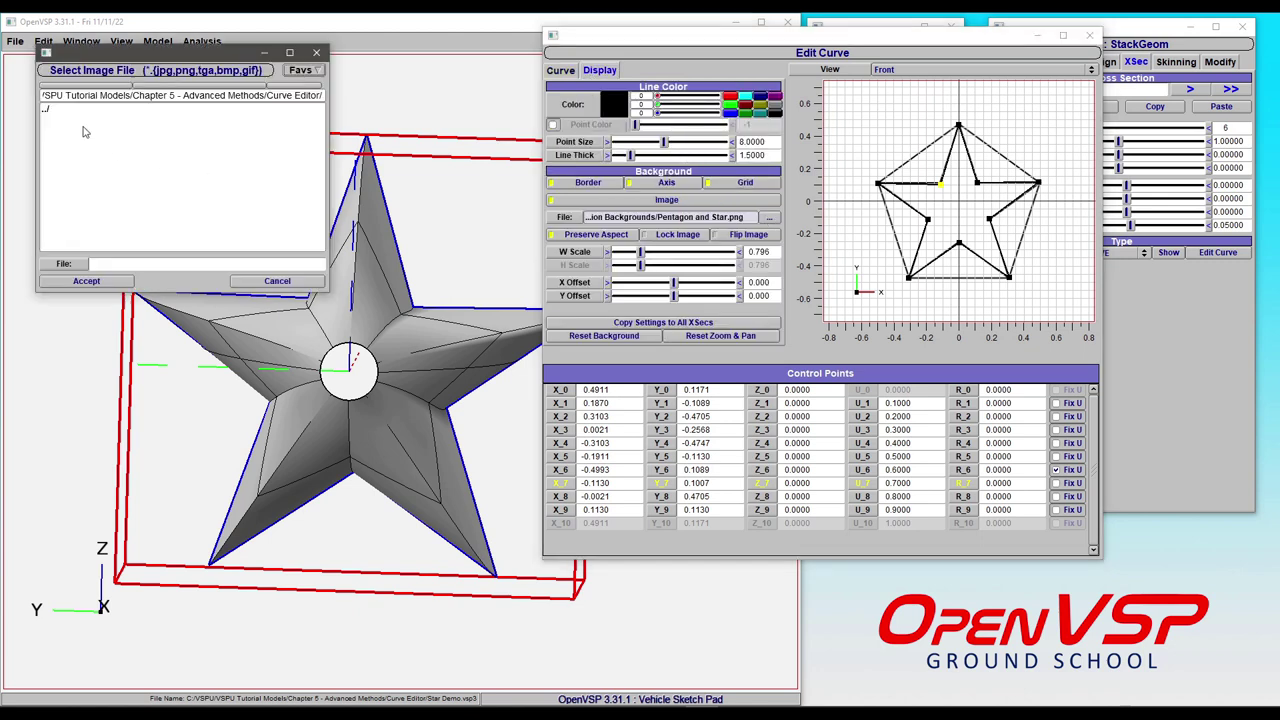
double_click(48, 110)
double_click(60, 109)
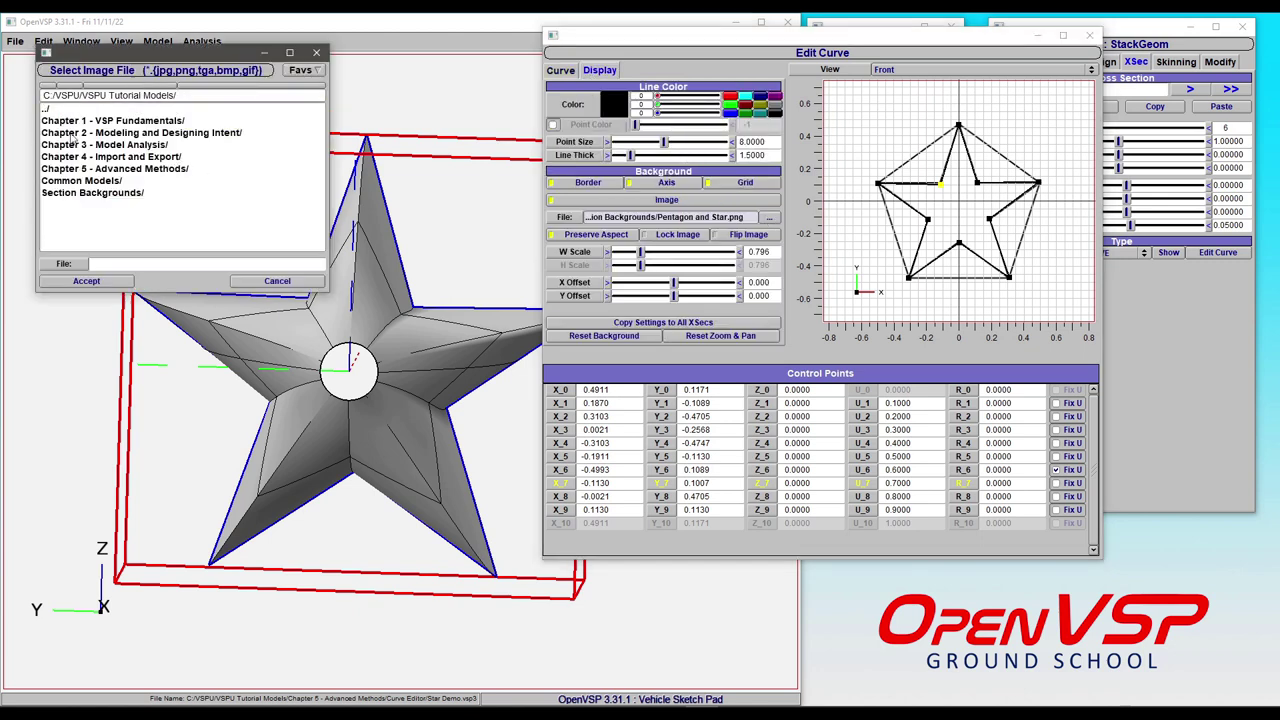
double_click(105, 194)
click(100, 122)
click(120, 283)
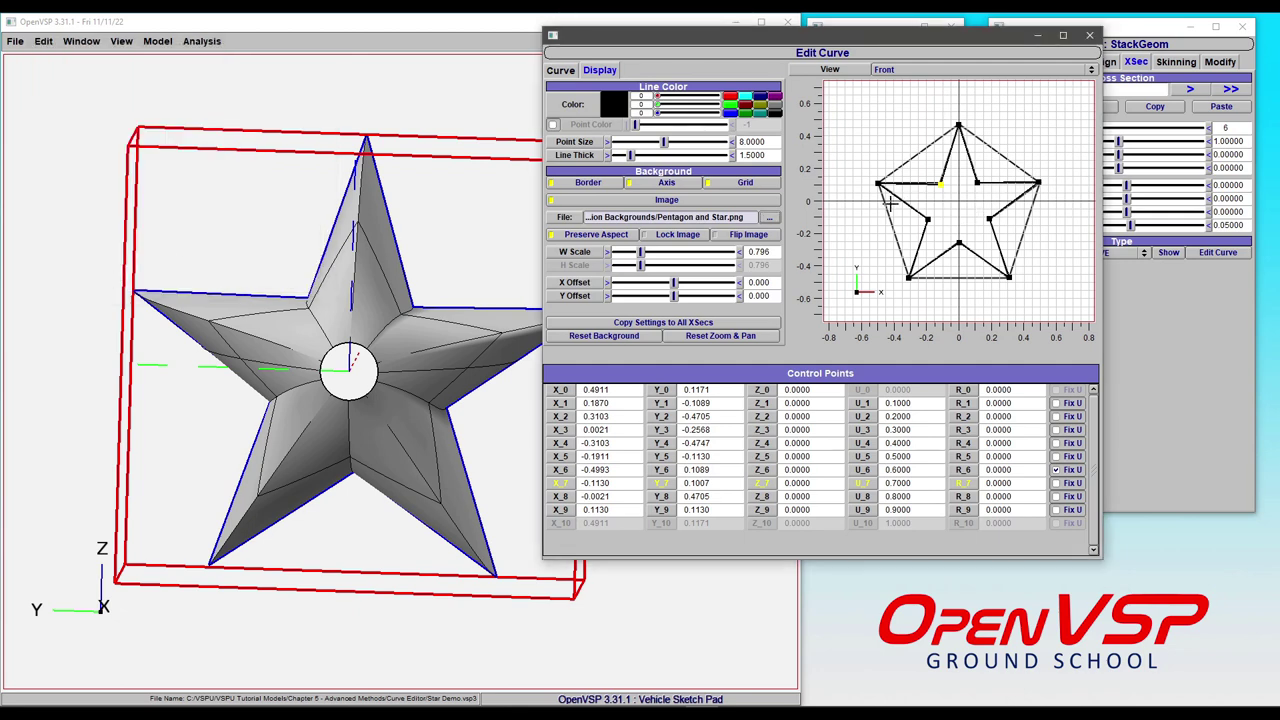
Toggle the plot grid off and back on, then turn off Preserve Aspect
click(744, 184)
click(744, 184)
click(594, 236)
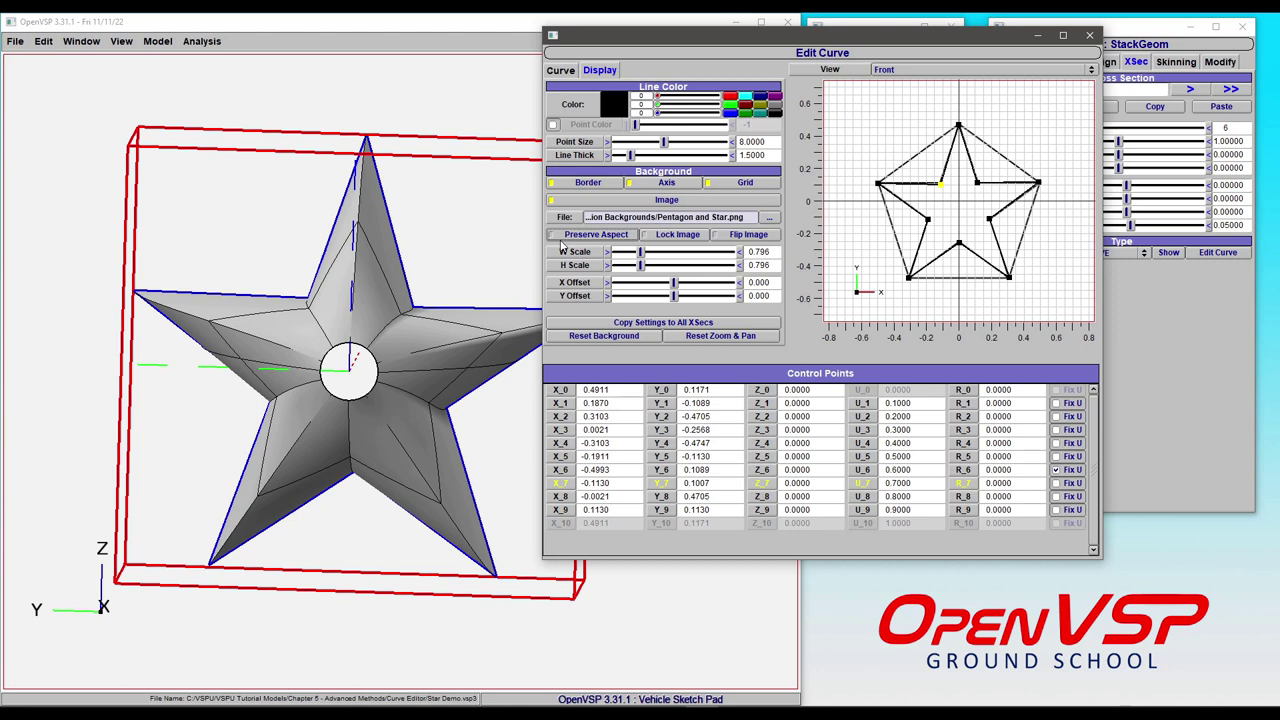
Re-enable Preserve Aspect, scale the background to 0.812, and reset Y Offset to 0
click(567, 235)
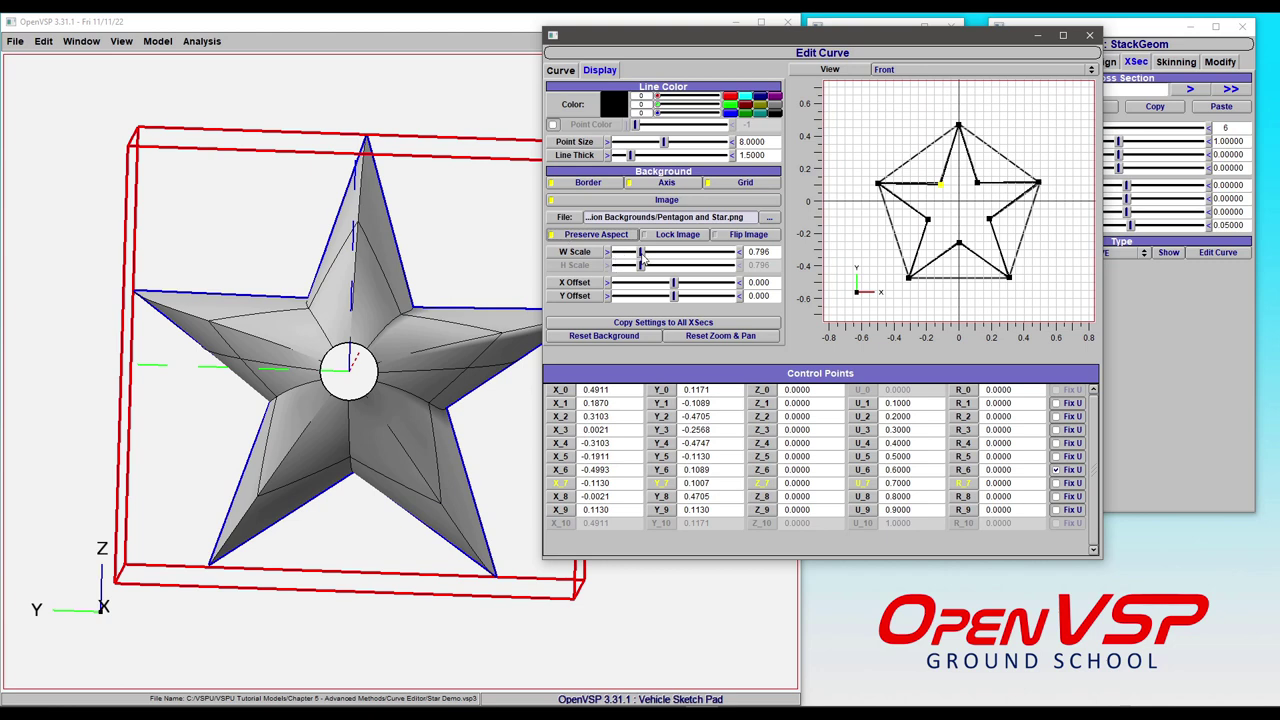
mouse_move(641, 253)
mouse_down()
mouse_move(668, 257)
mouse_move(632, 268)
mouse_move(643, 271)
mouse_up()
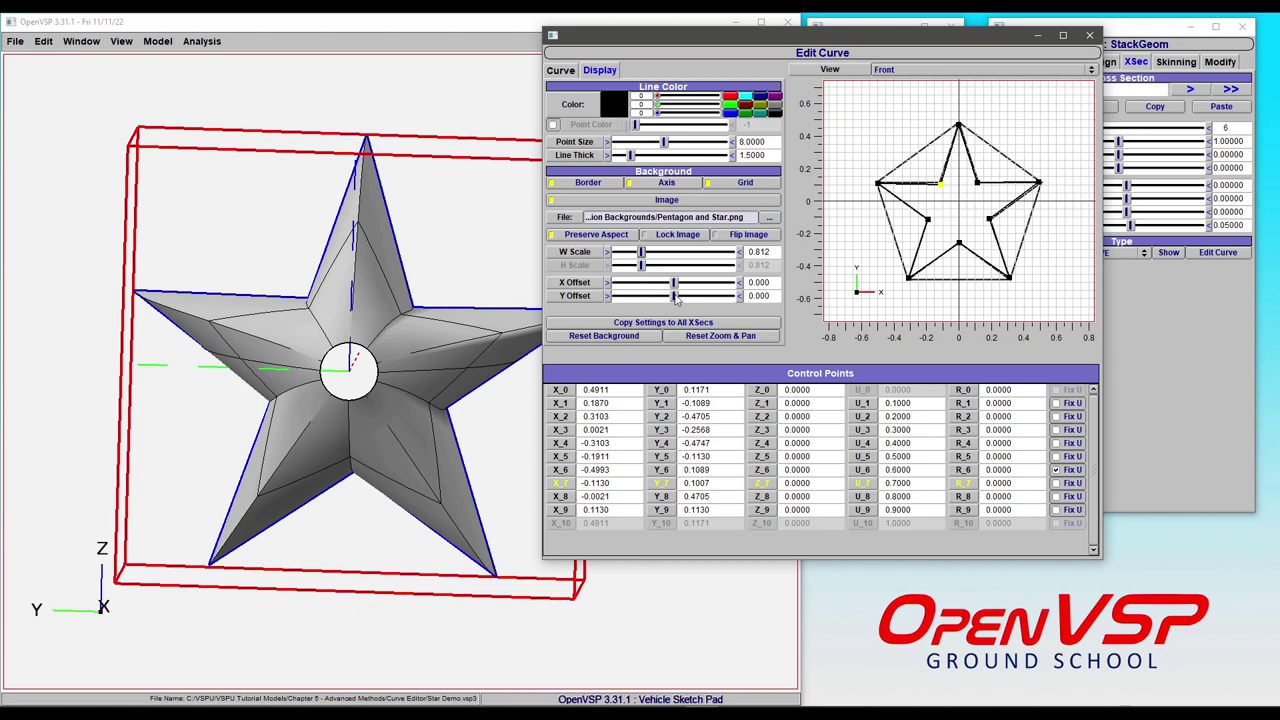
drag(677, 298, 681, 300)
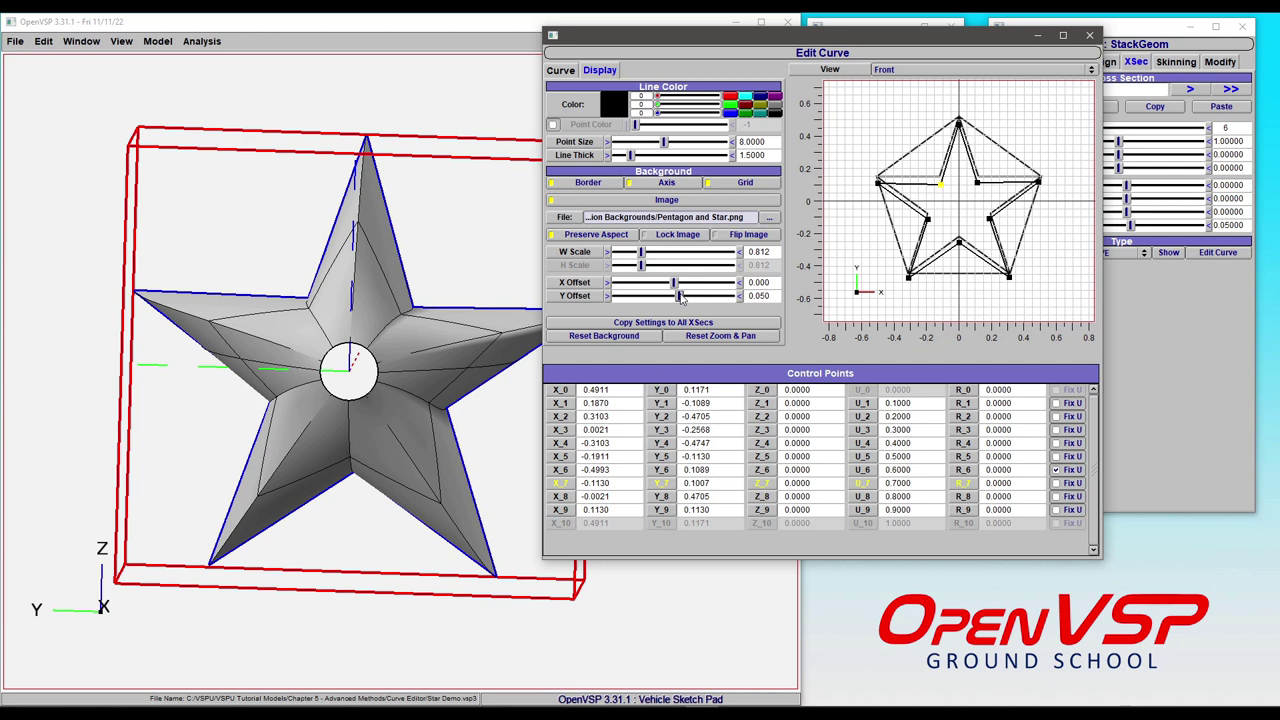
drag(774, 296, 745, 296)
text(0)
key(Return)
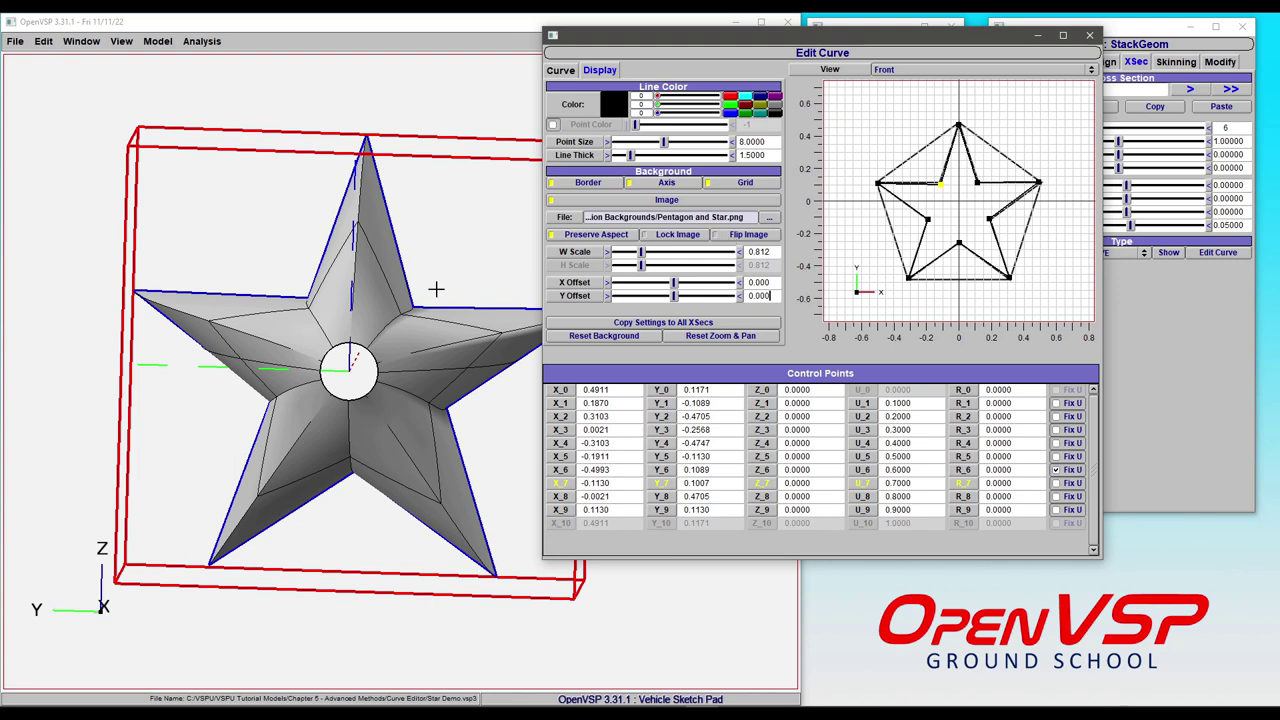
drag(438, 343, 416, 359)
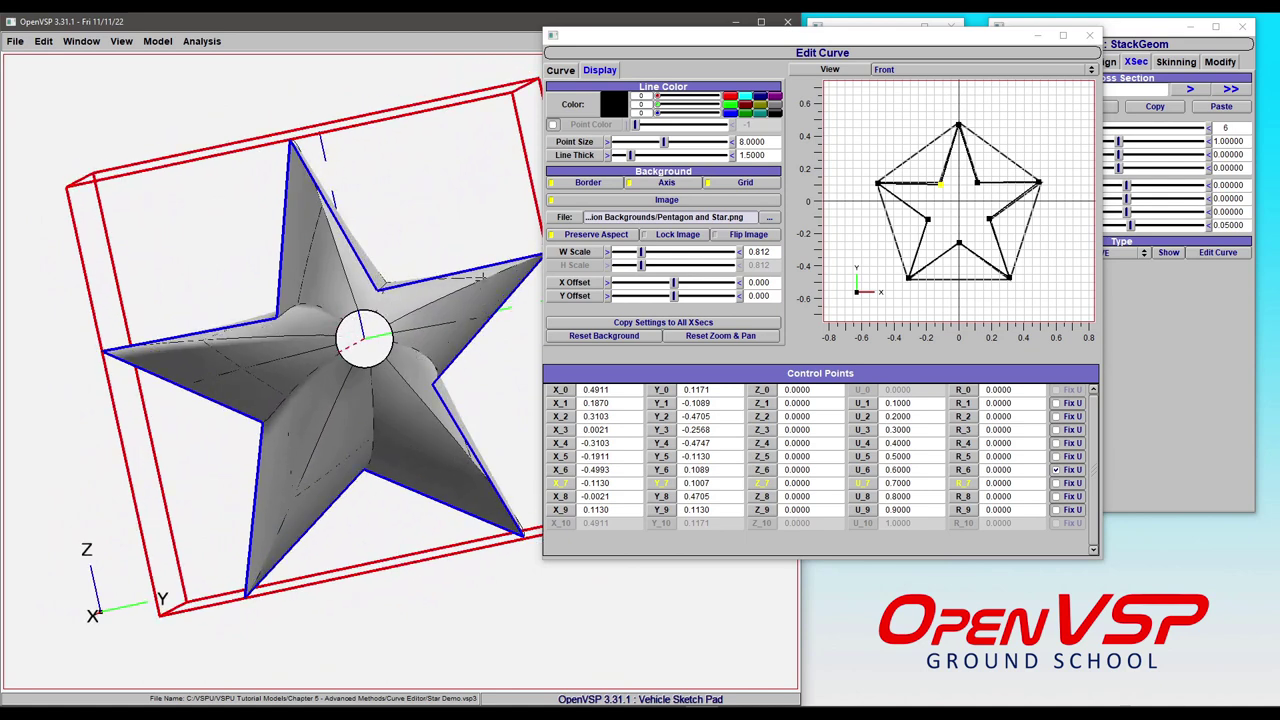
In front view, place the star's right tip on the pentagon's right corner (X 0.5116, Y 0.1171)
drag(510, 252, 435, 246)
drag(326, 310, 414, 358)
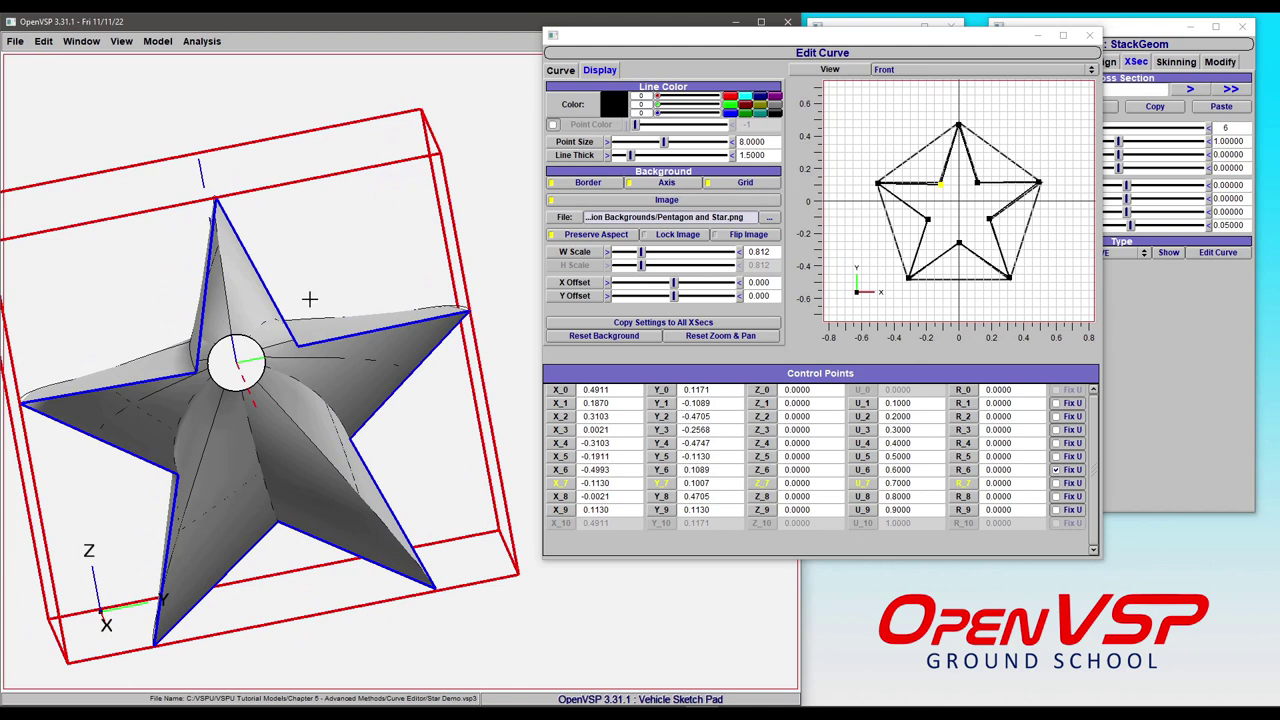
key(F6)
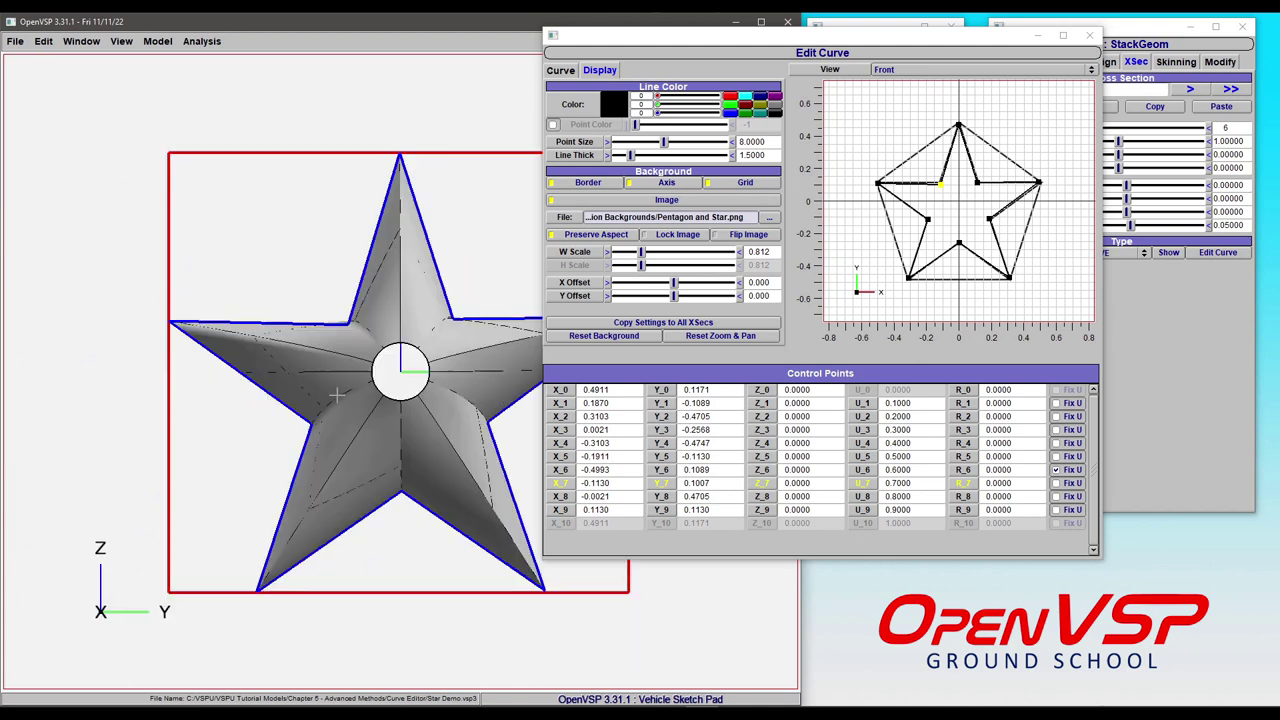
right_drag(415, 391, 264, 341)
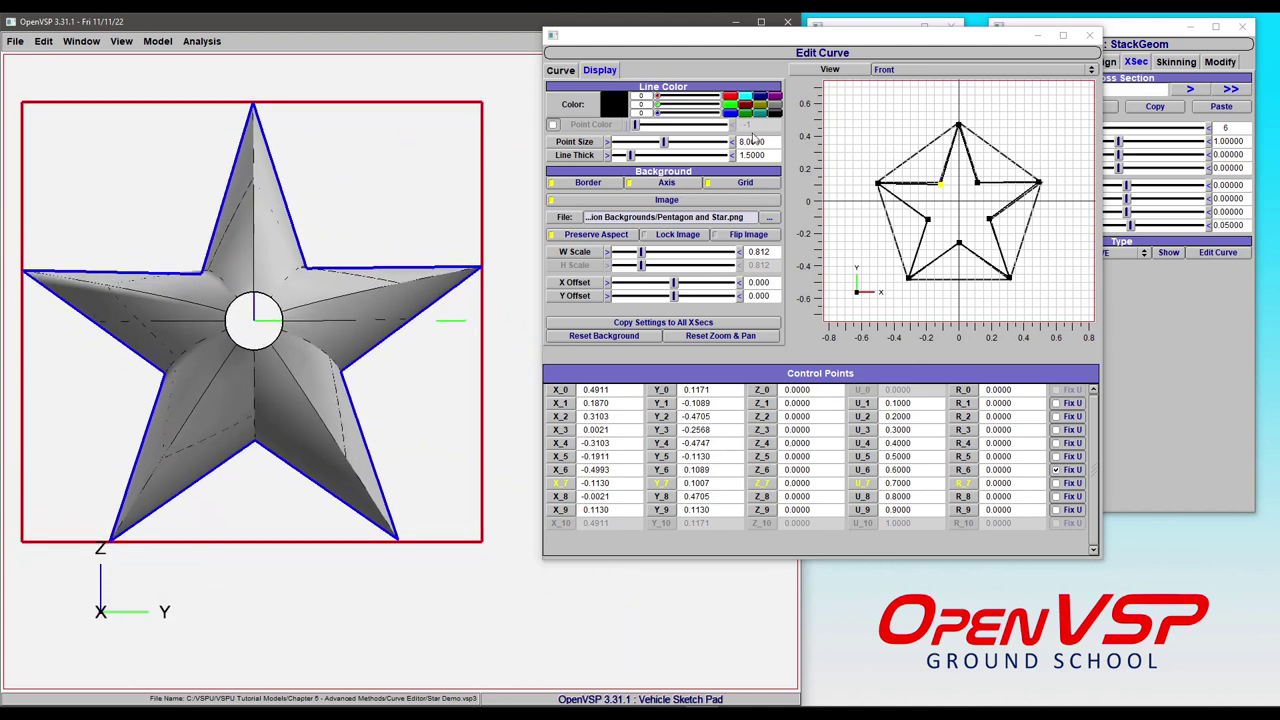
click(1040, 181)
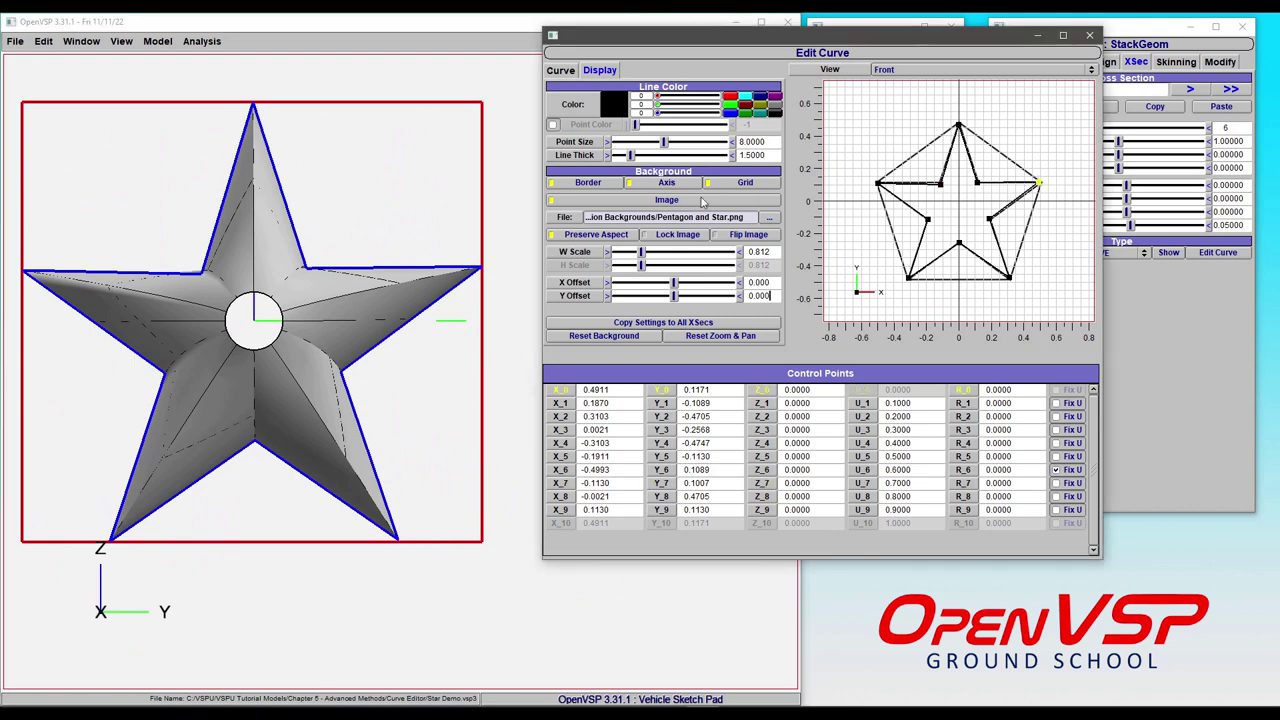
drag(1040, 182, 1043, 170)
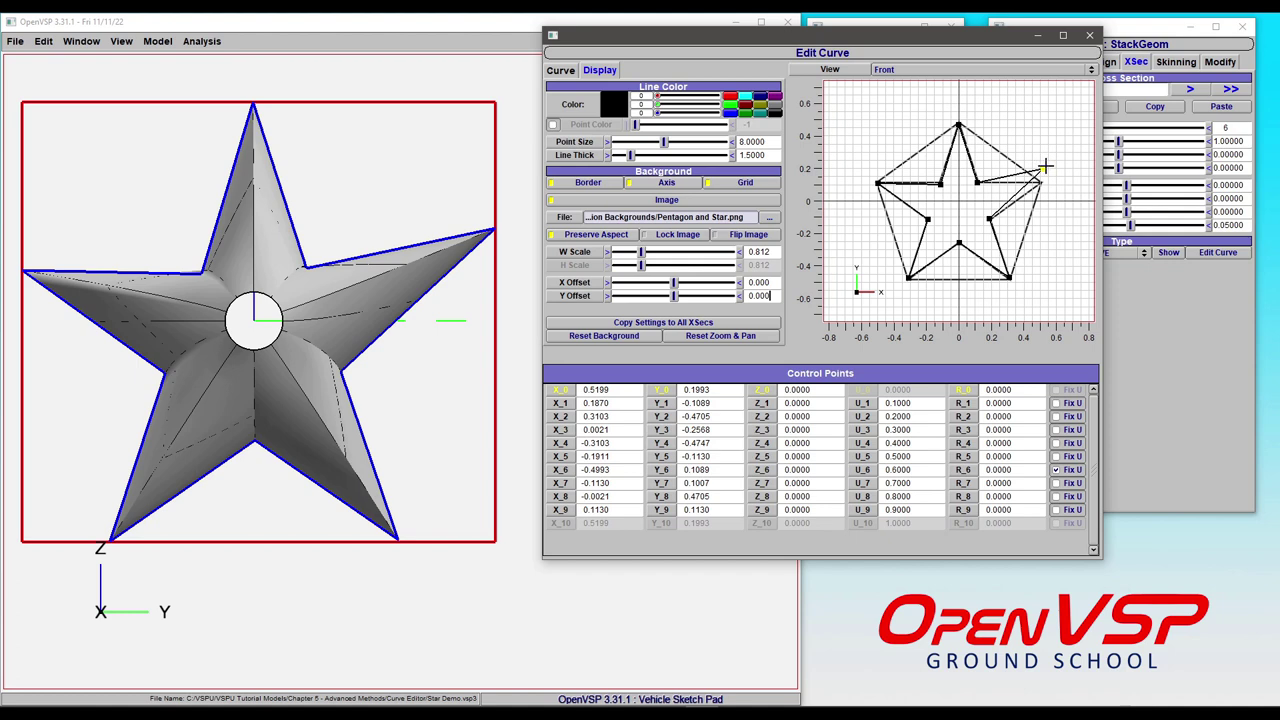
drag(1044, 167, 1041, 182)
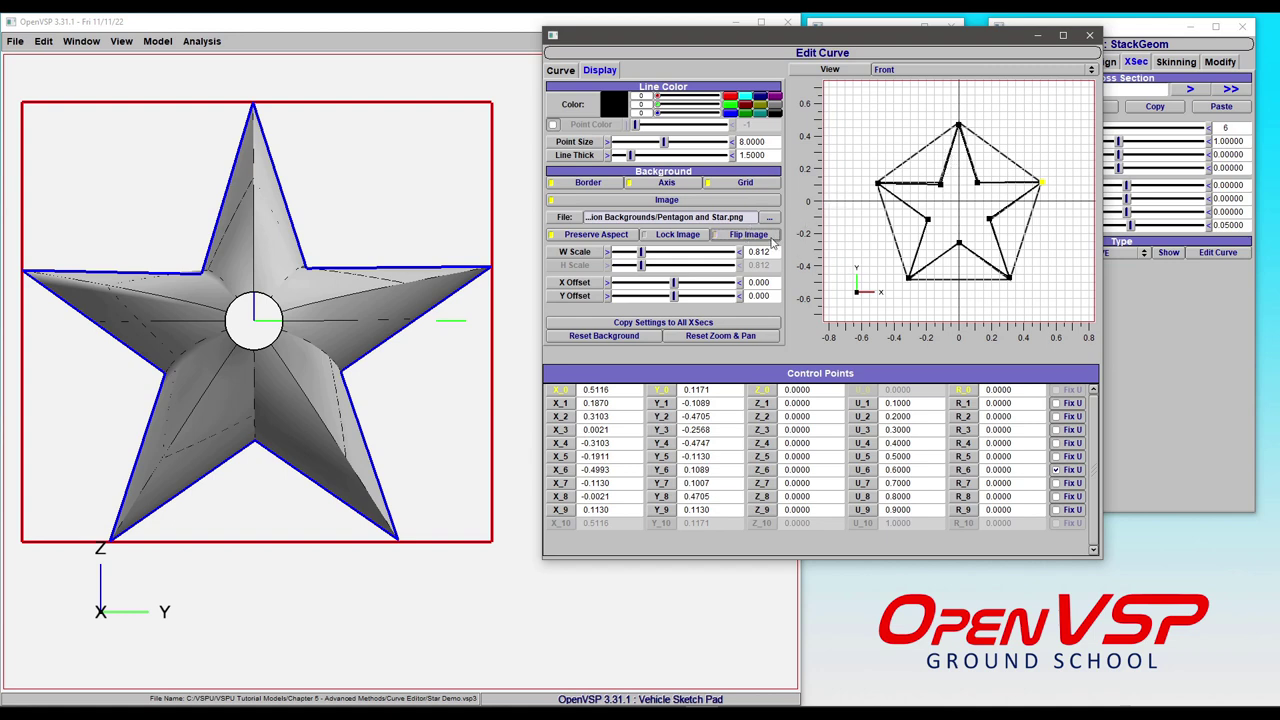
click(1042, 183)
scroll(960, 213, down, 5)
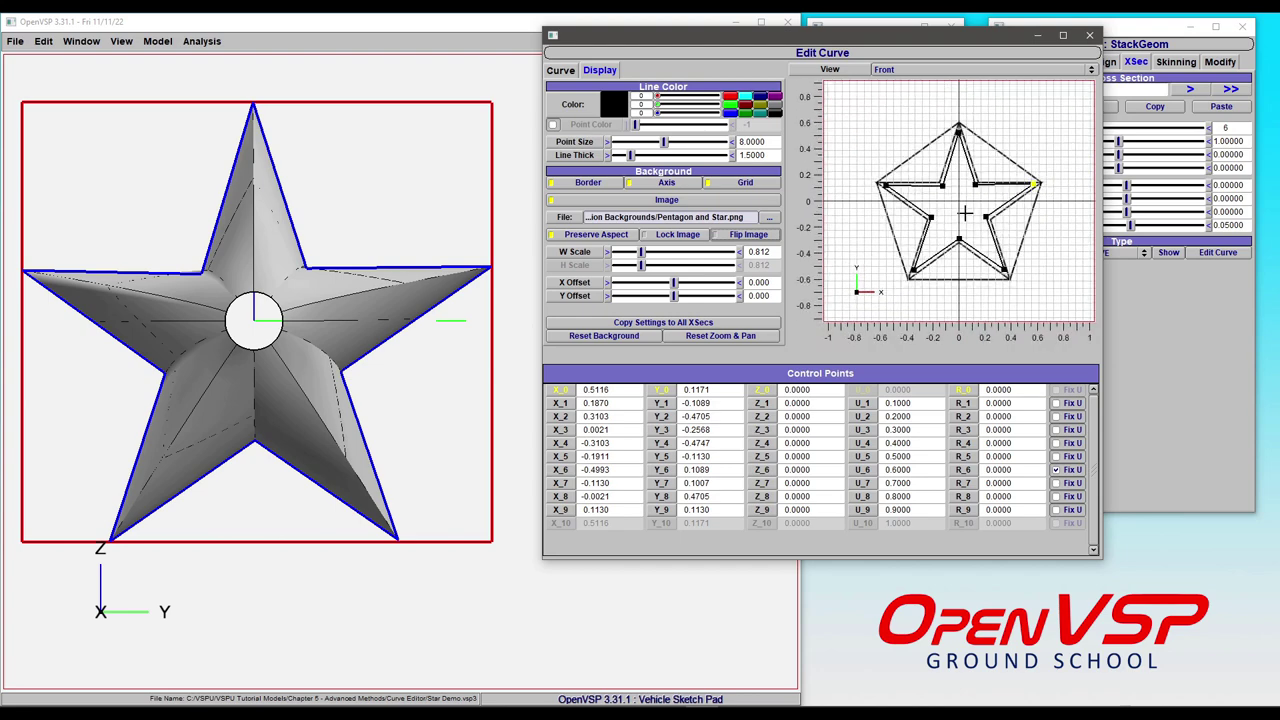
scroll(965, 213, up, 4)
scroll(965, 213, down, 2)
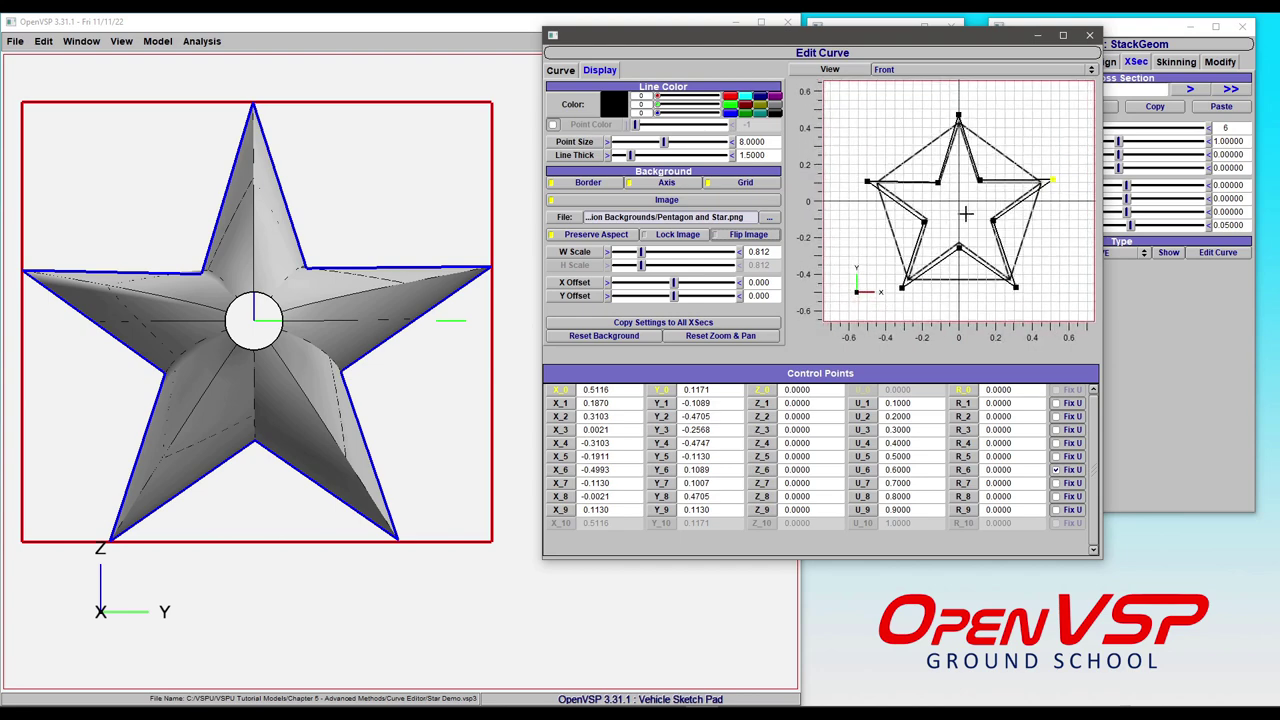
scroll(966, 213, up, 2)
scroll(967, 213, down, 3)
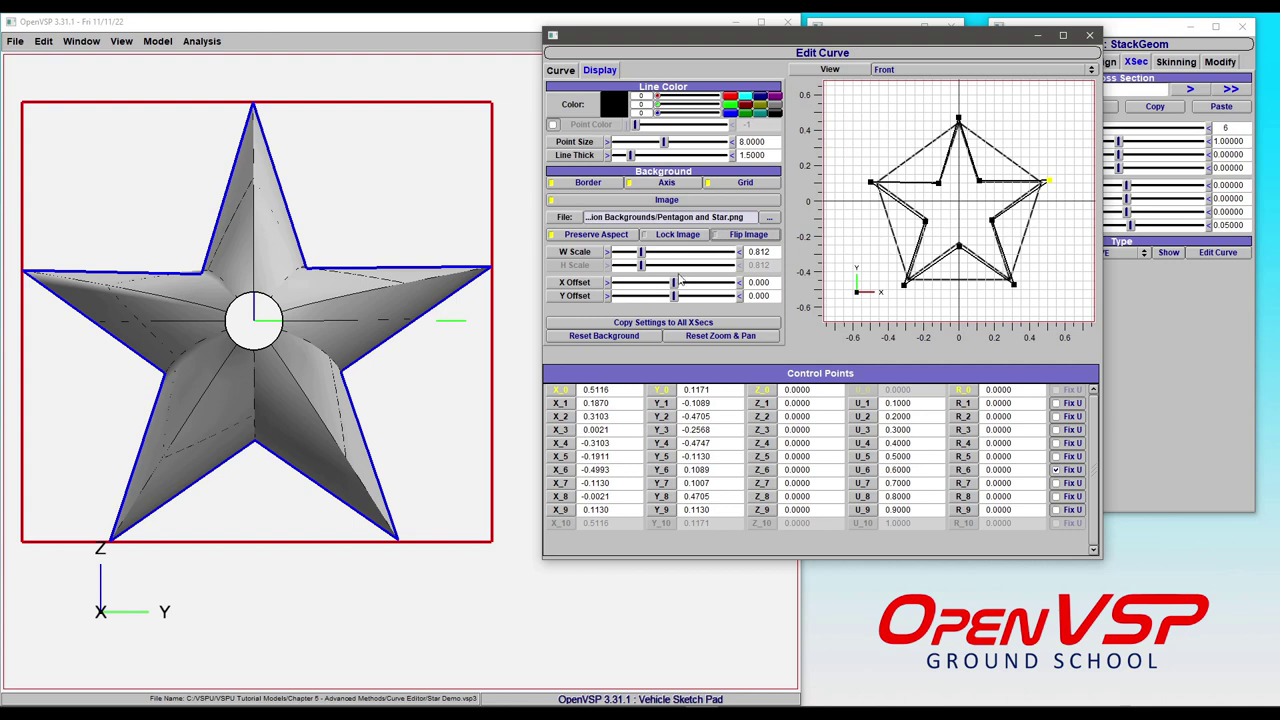
click(718, 336)
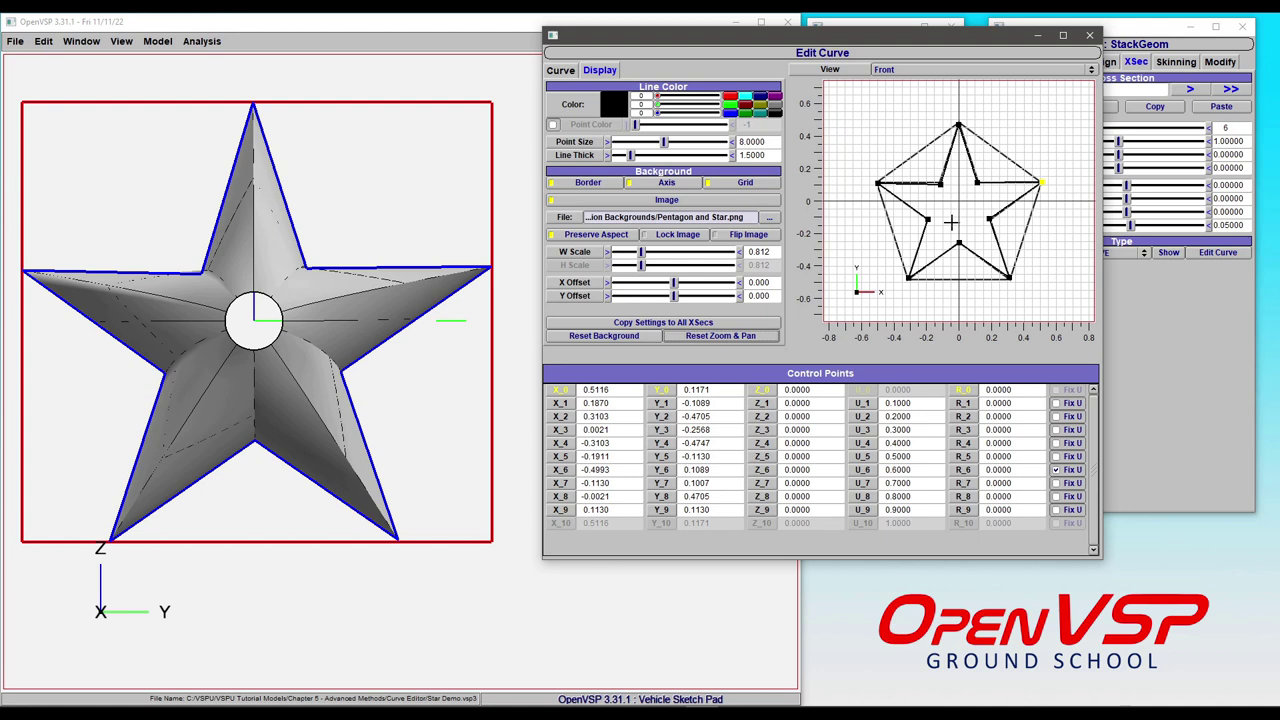
click(669, 237)
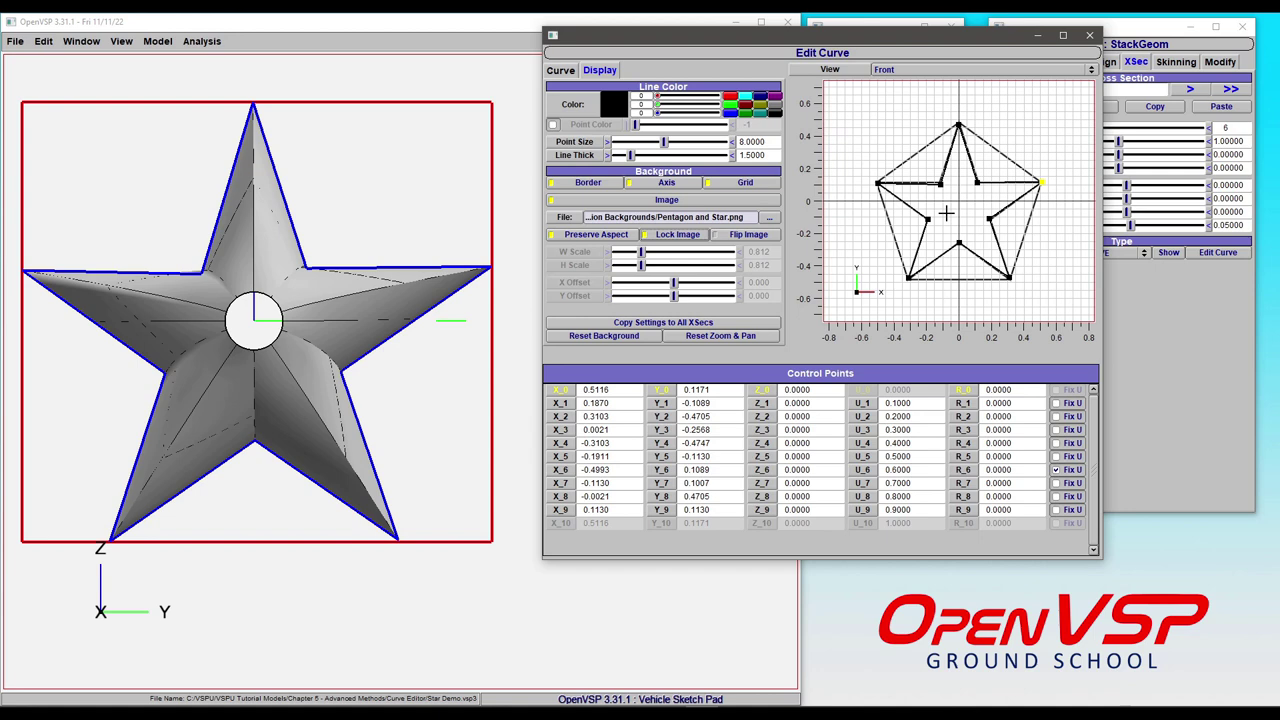
Zoom into the plot and move points 7 and 9 to (-0.1191, 0.1136) and (0.1191, 0.1122)
scroll(968, 202, up, 2)
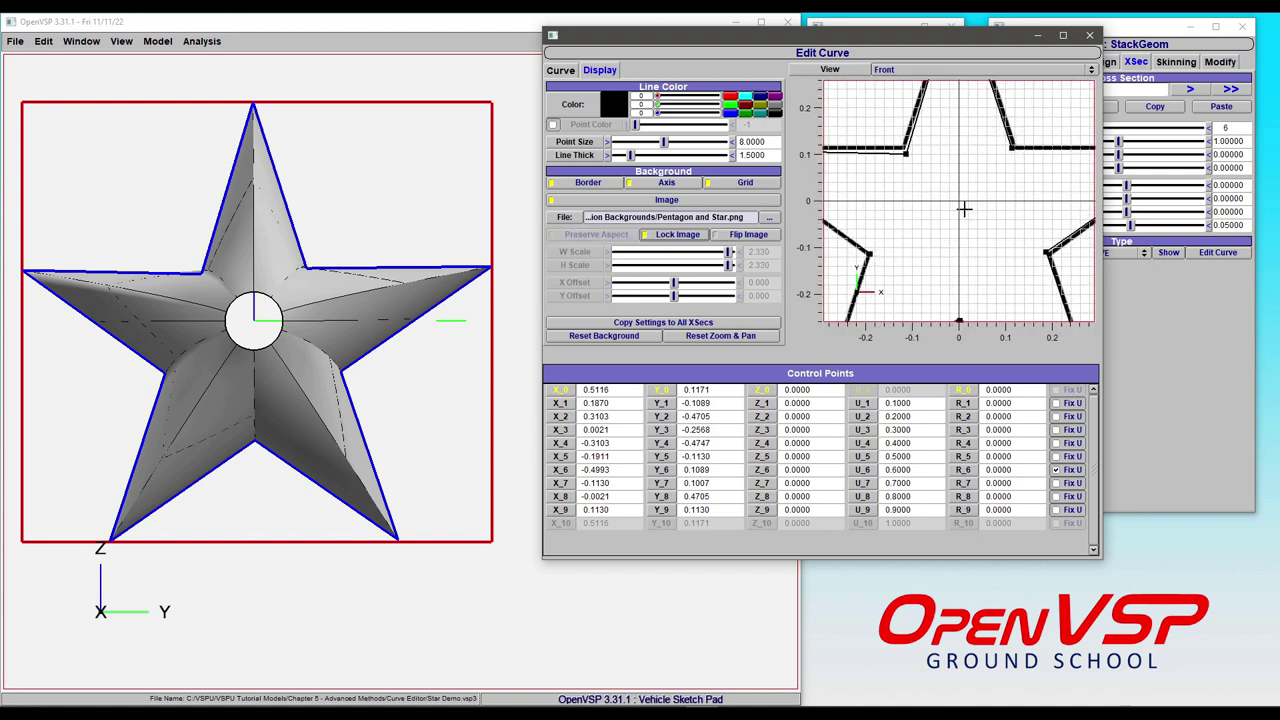
scroll(963, 207, down, 3)
scroll(963, 207, up, 2)
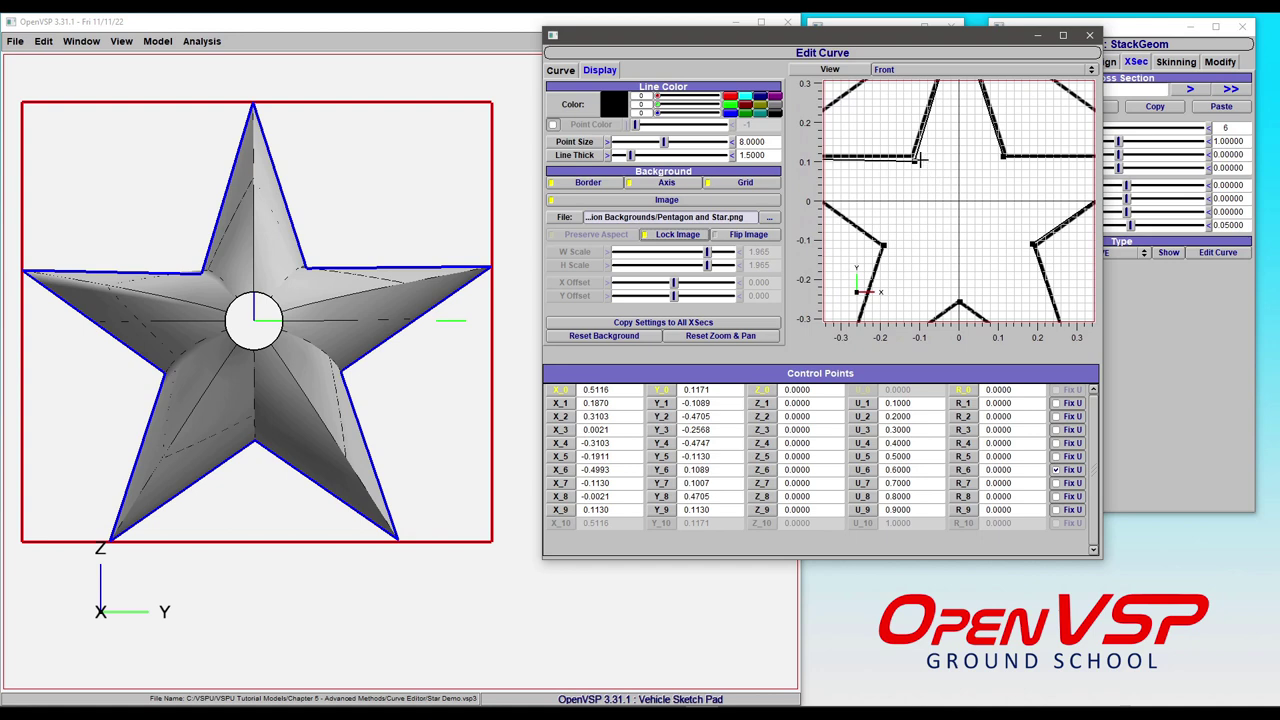
scroll(934, 178, up, 2)
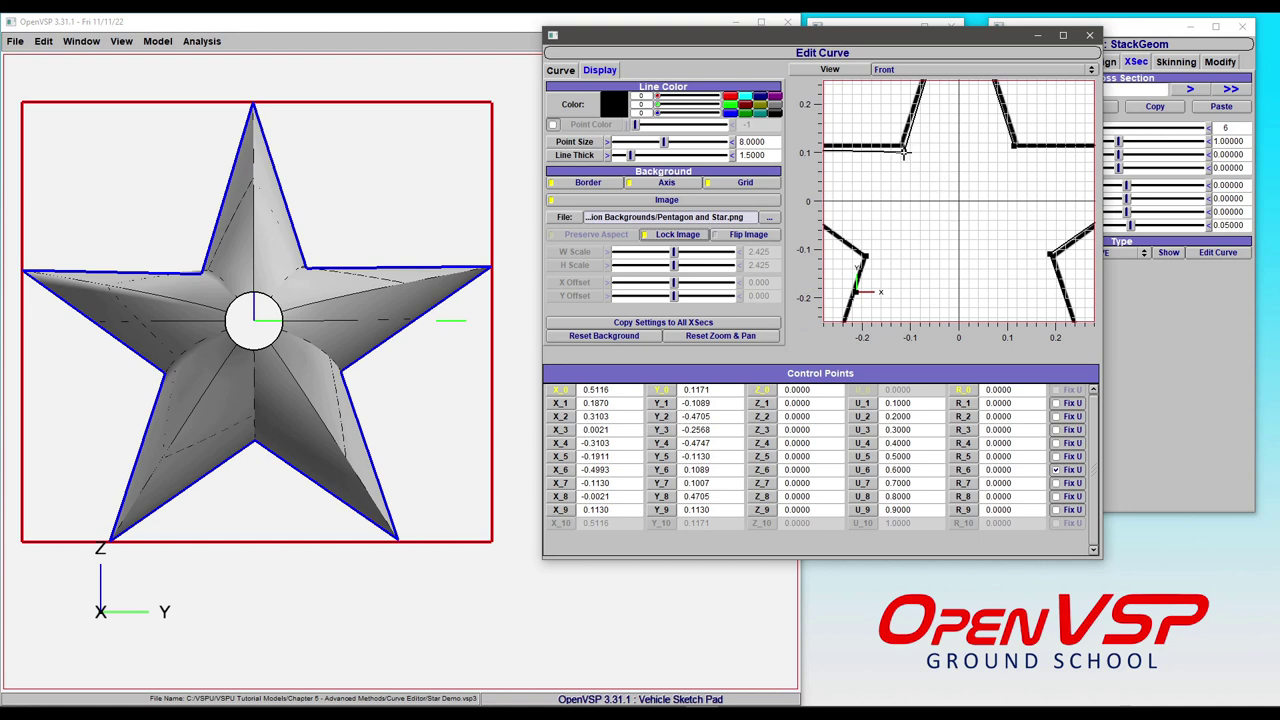
click(904, 151)
drag(904, 153, 902, 146)
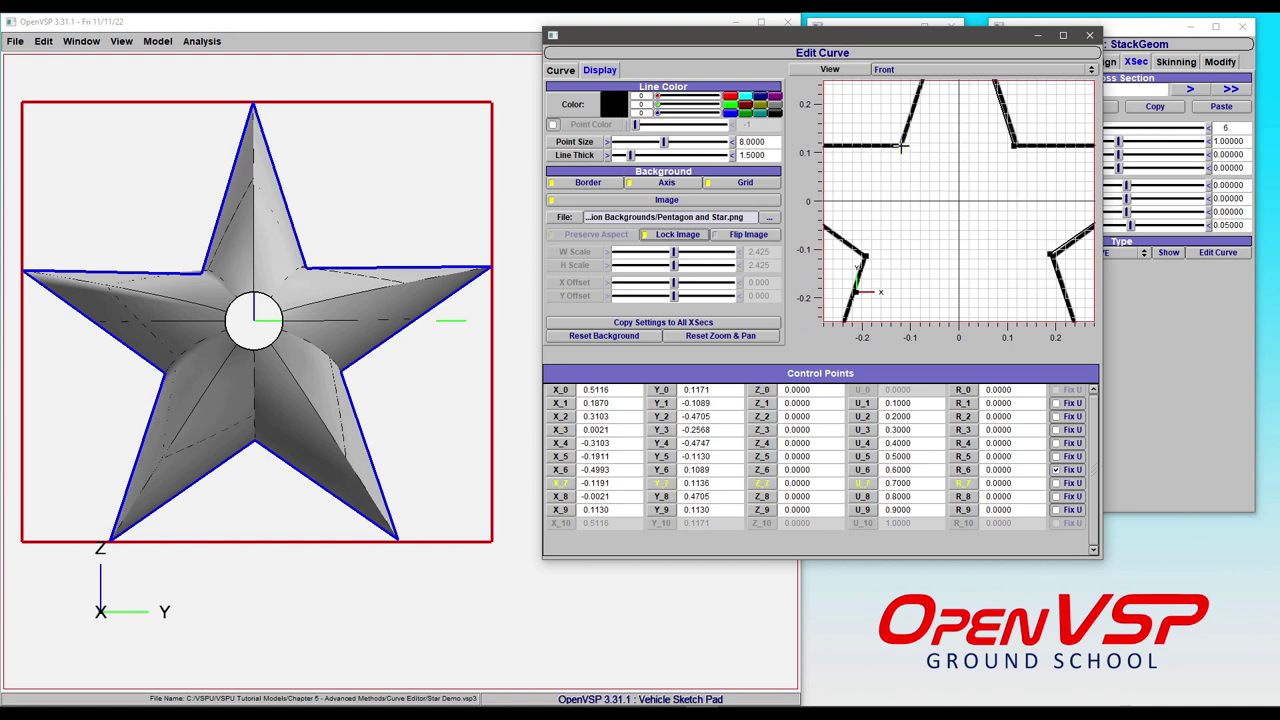
drag(1014, 146, 1015, 147)
Make the curve red and drag points 5 and 1 onto the lower inner corners, point 1 at (0.1920, -0.1149)
click(731, 98)
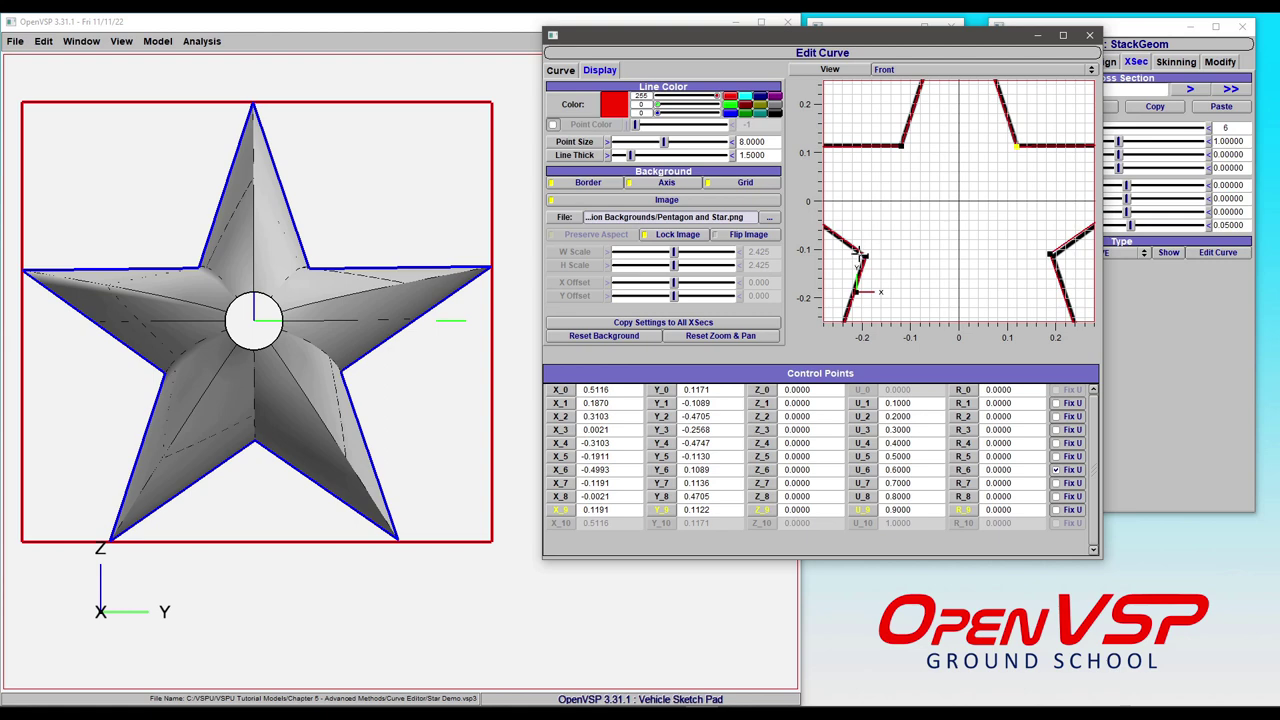
drag(864, 256, 864, 256)
drag(1048, 251, 1053, 255)
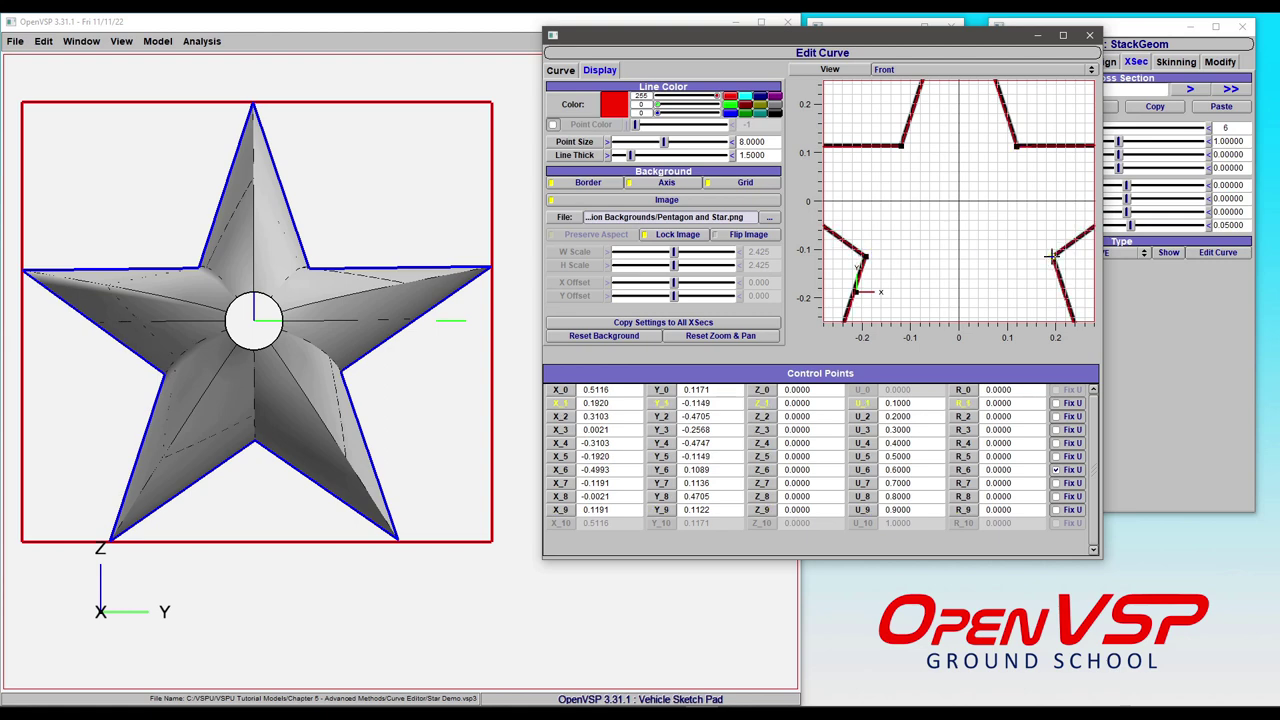
scroll(976, 214, down, 4)
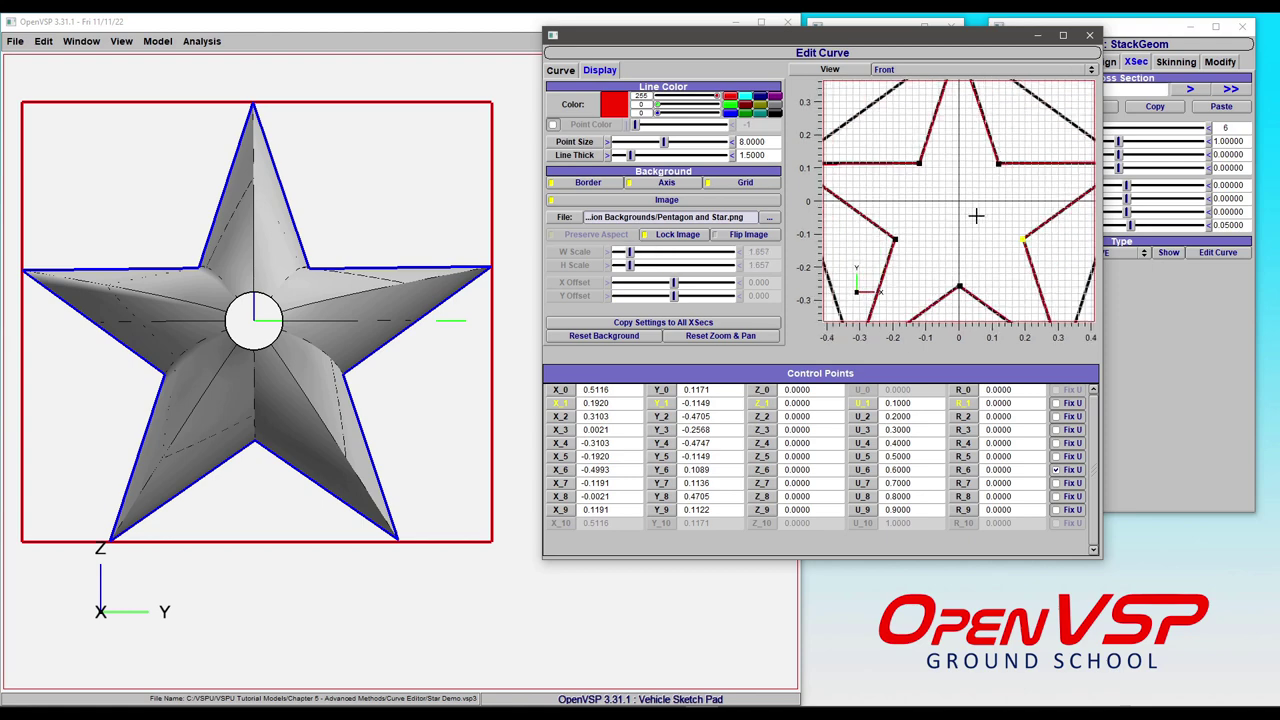
scroll(975, 210, down, 1)
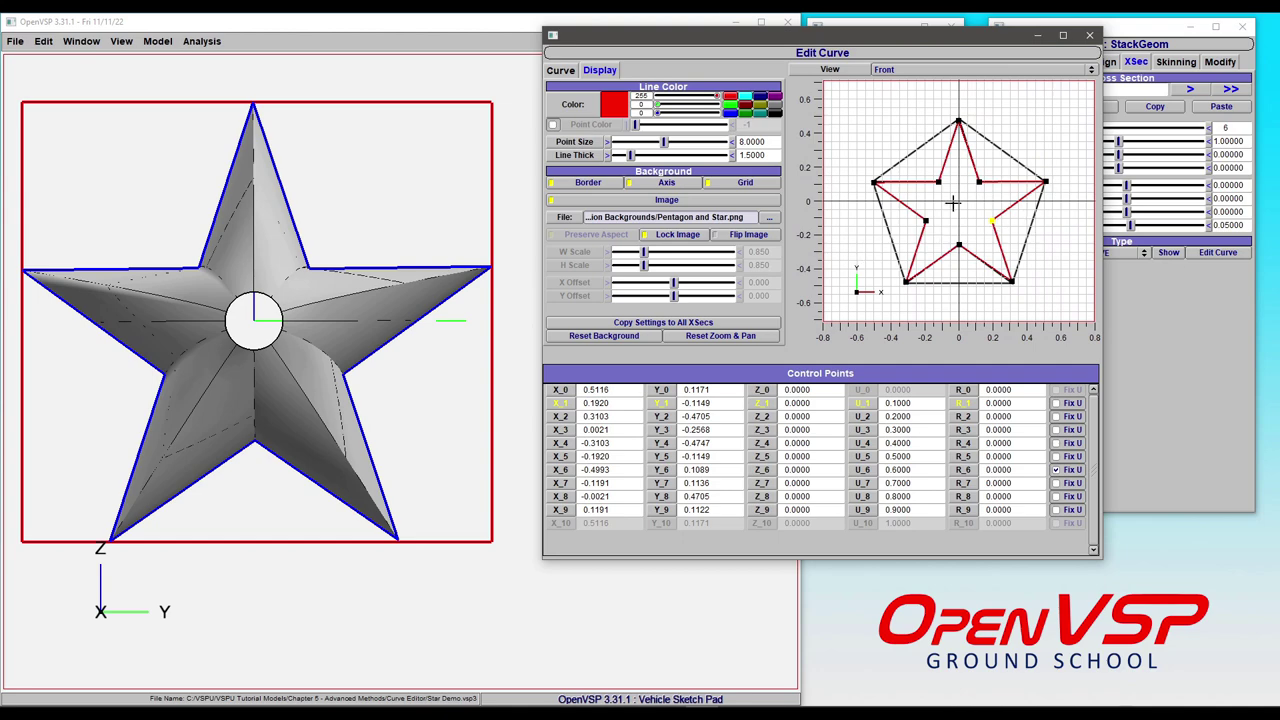
scroll(950, 200, up, 6)
scroll(950, 201, down, 4)
scroll(950, 200, up, 3)
scroll(950, 198, down, 3)
scroll(951, 193, up, 1)
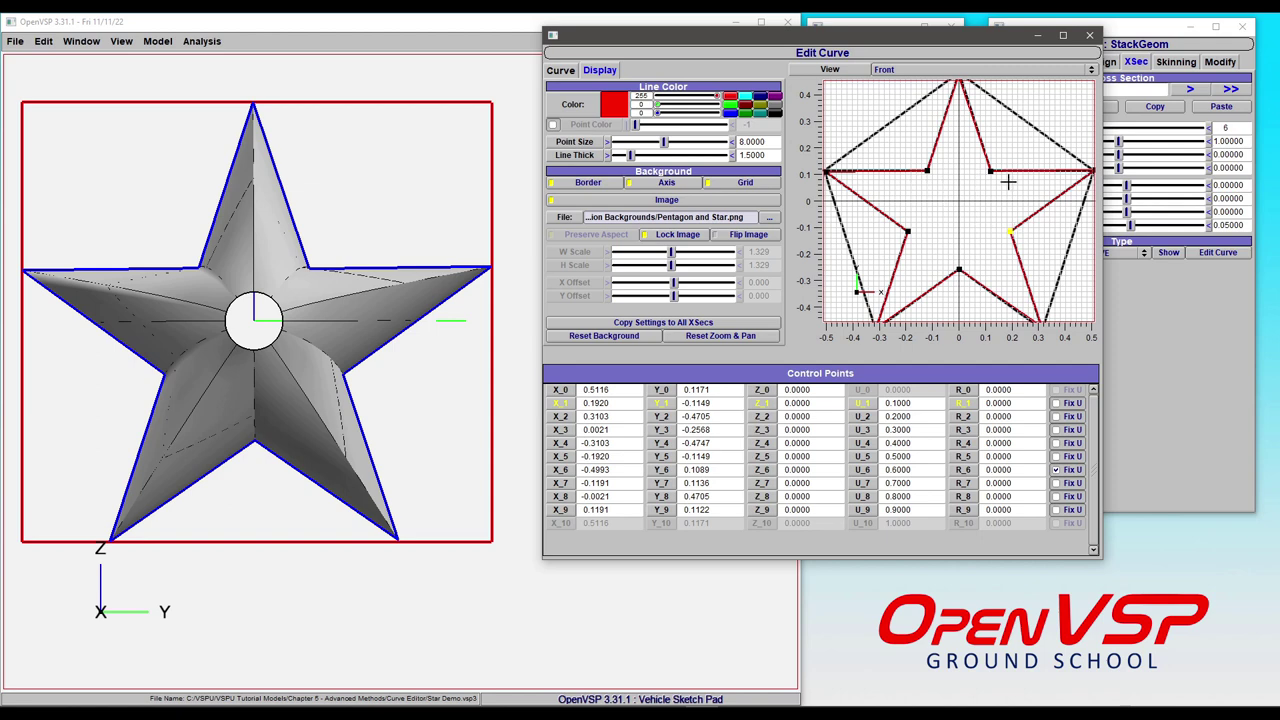
scroll(984, 200, down, 2)
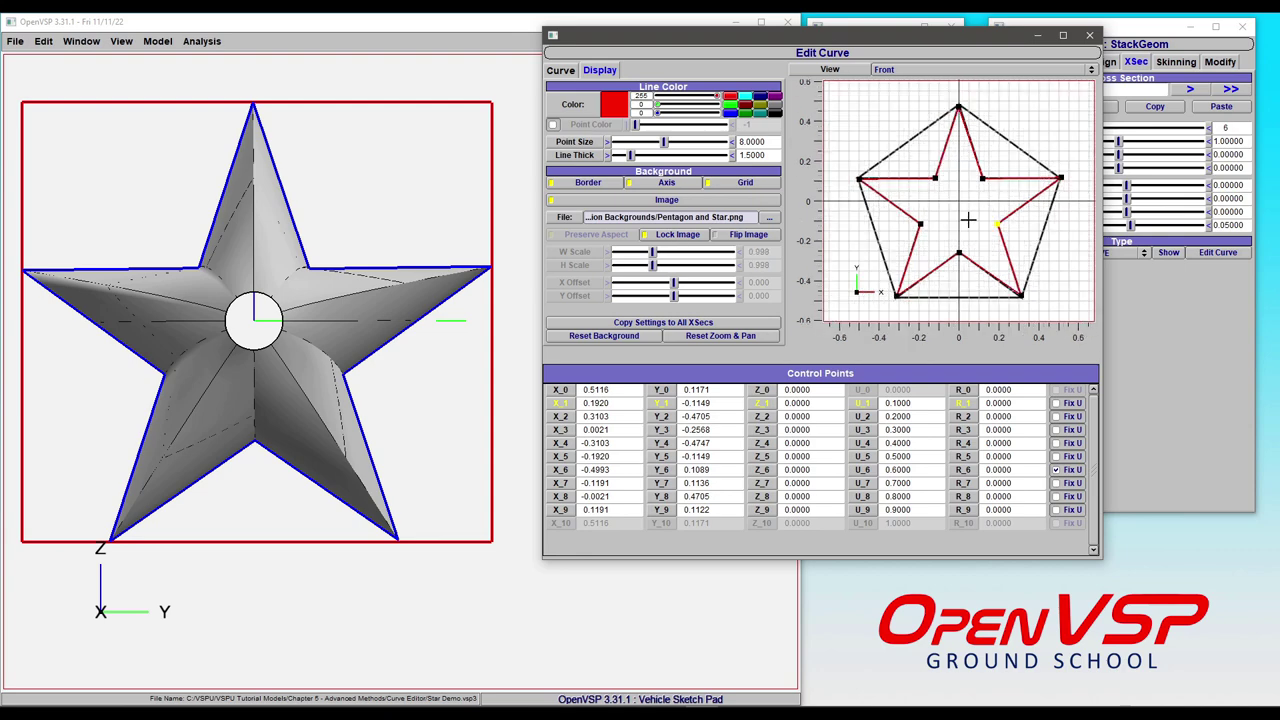